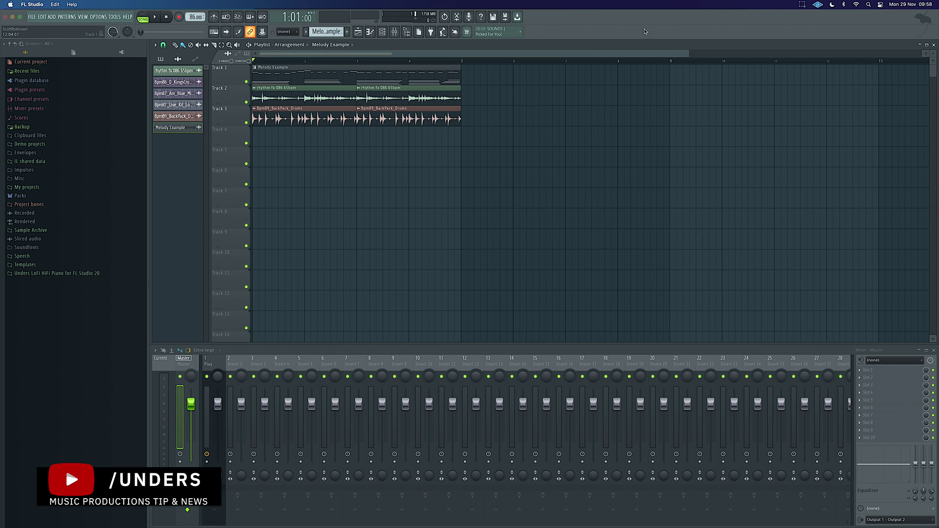
Step: Play the arrangement, solo Track 1 so only the Melody Example plays, then stop playback
key("space")
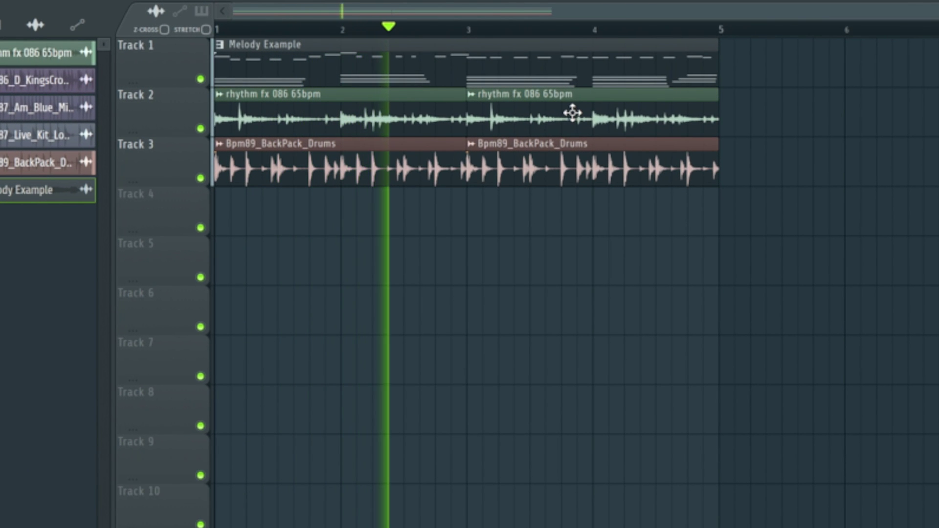
right_click(201, 79)
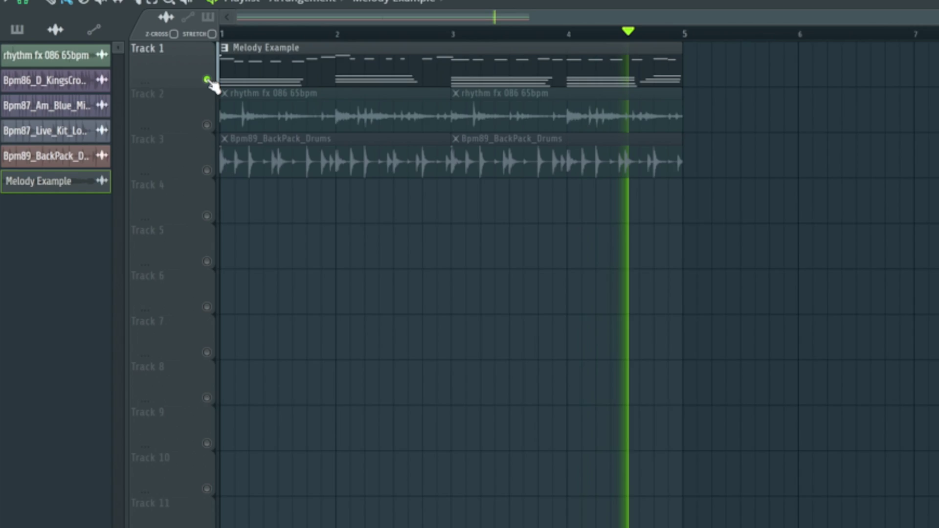
key("space")
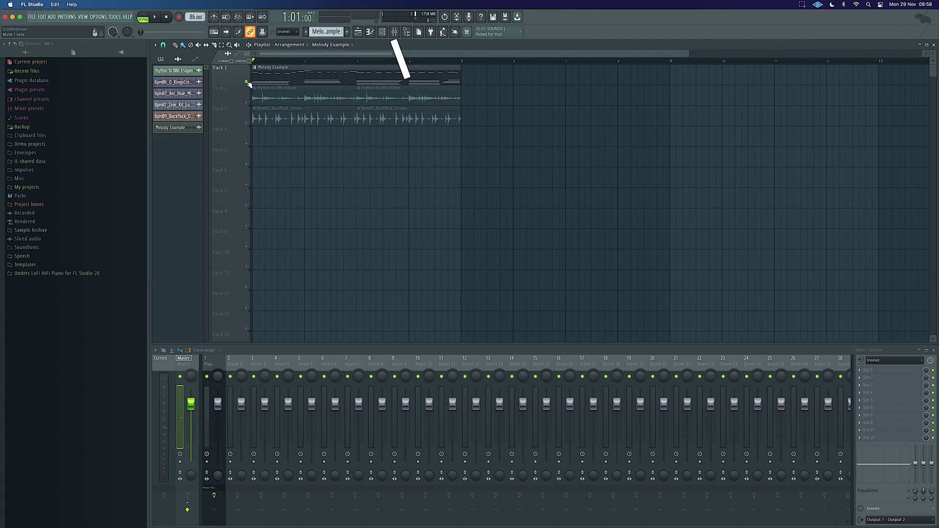
Step: Show all channels in the channel rack and begin renaming the Play instrument channel
left_click(382, 32)
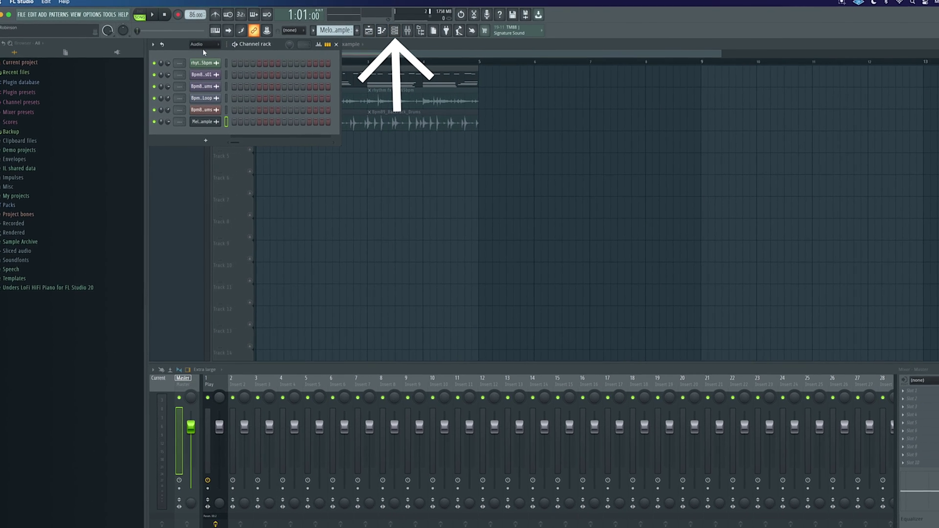
left_click(203, 44)
left_click(206, 52)
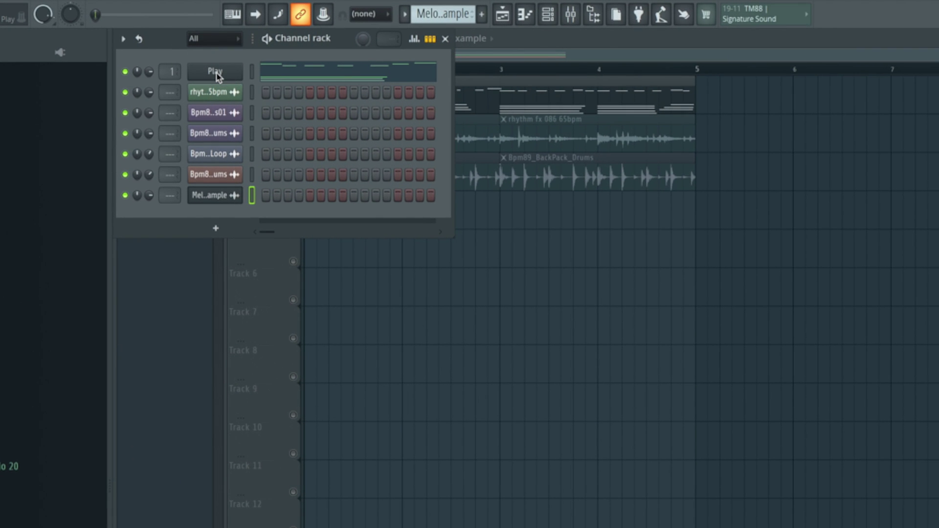
left_click(216, 74)
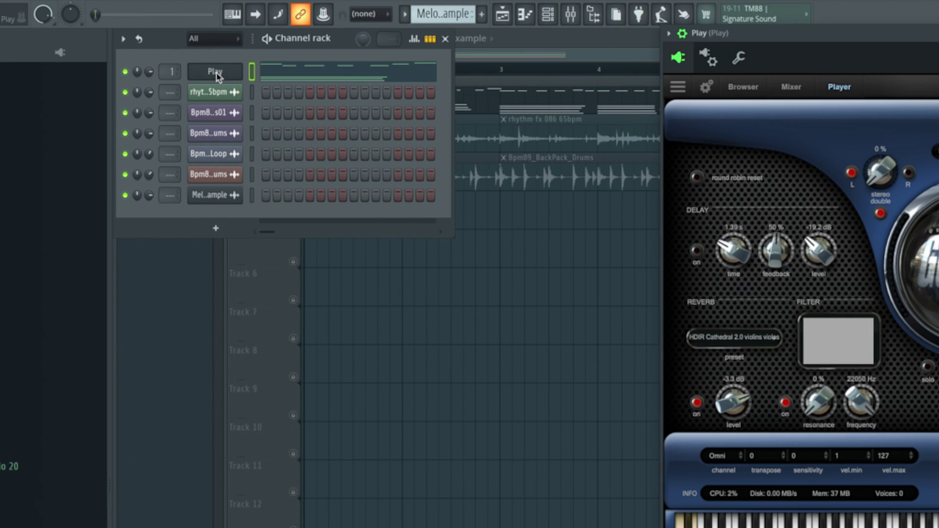
left_click(215, 74, "shift")
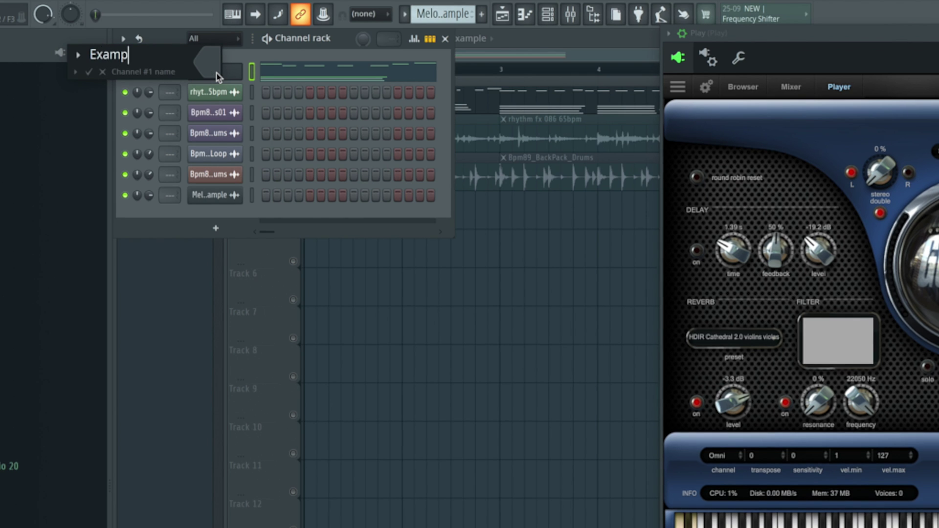
Step: Name the channel Example, route it to mixer insert 2, and play to hear it
key("Return")
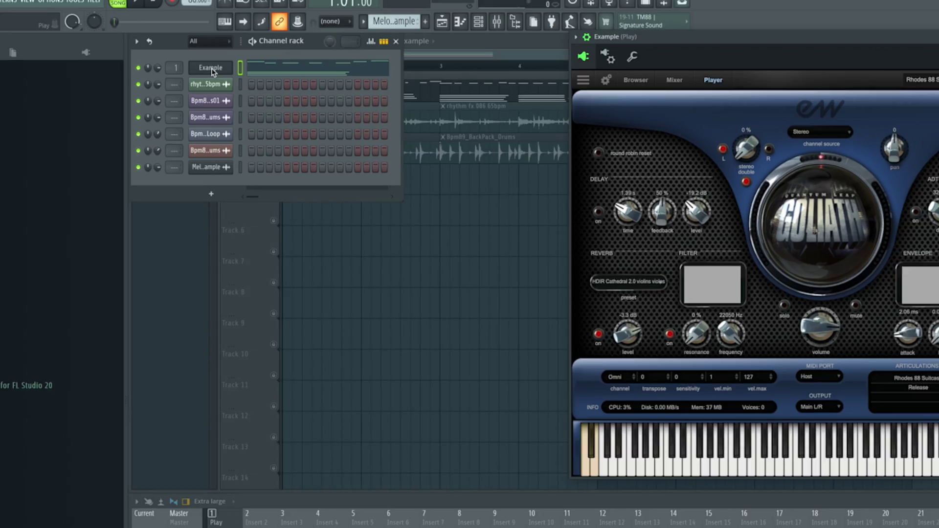
key("super+l")
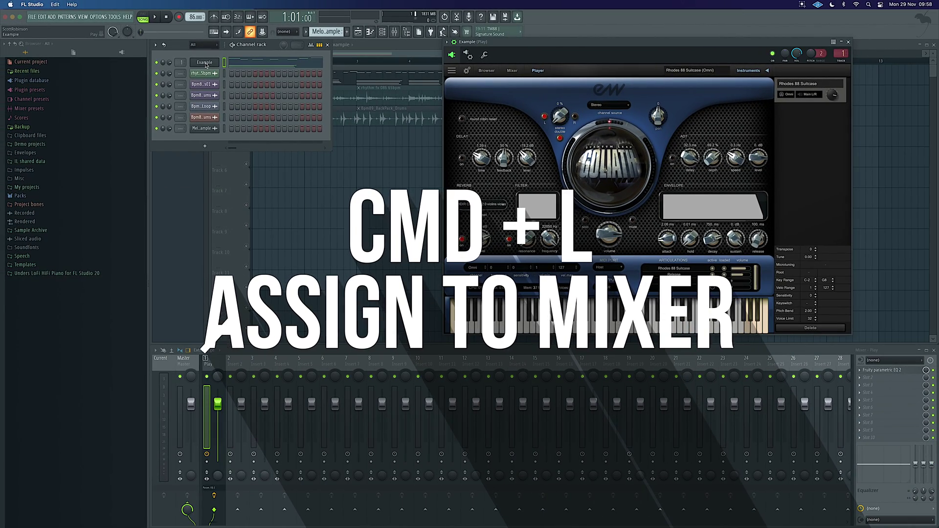
key("super+l")
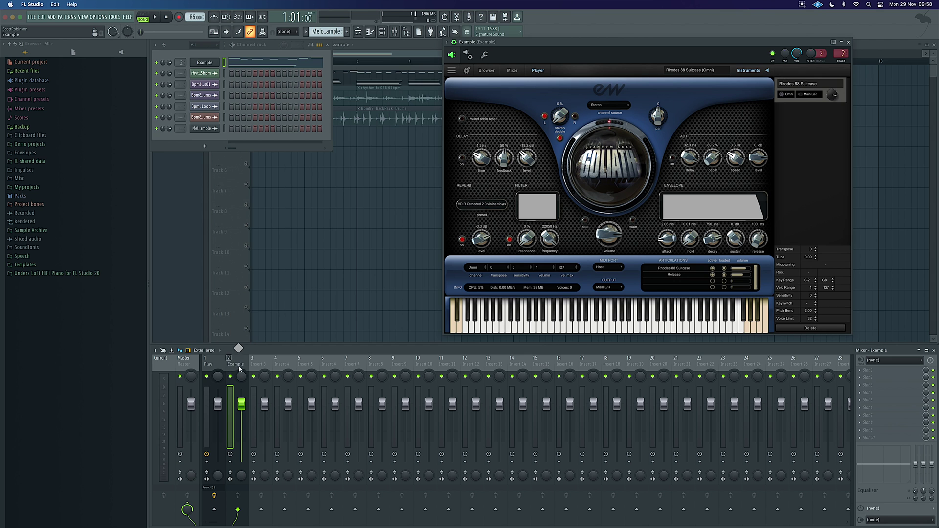
key("space")
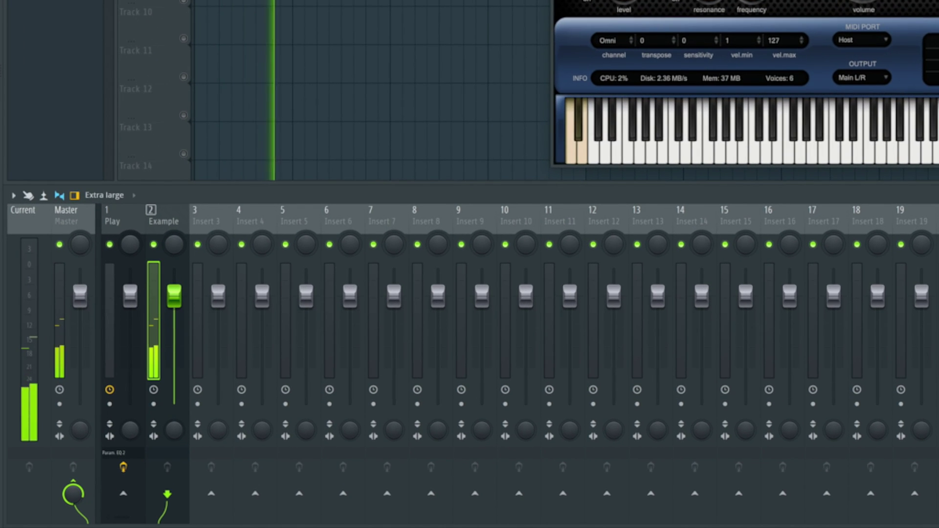
key("Escape")
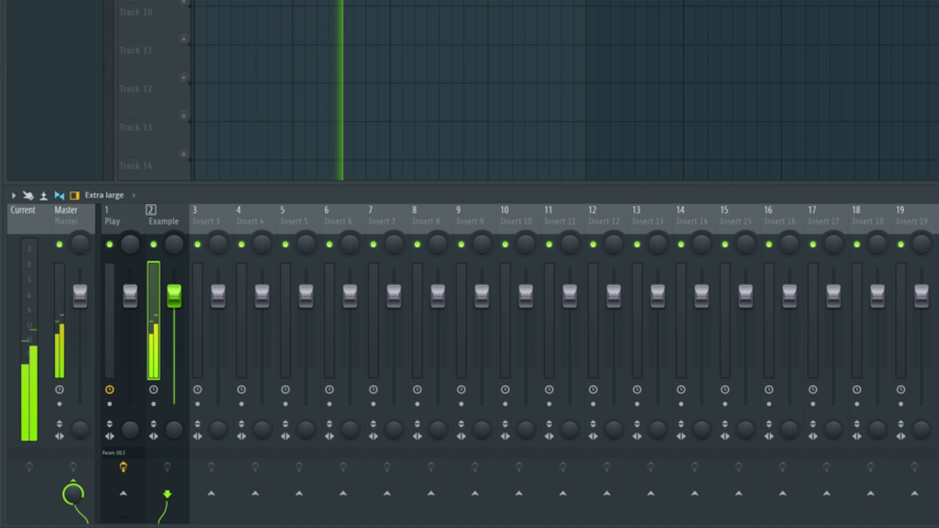
key("space")
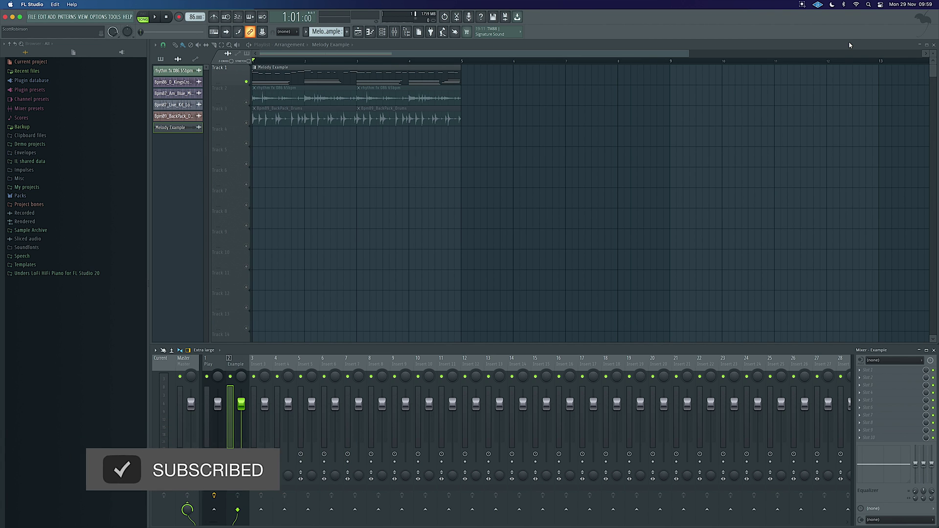
key("space")
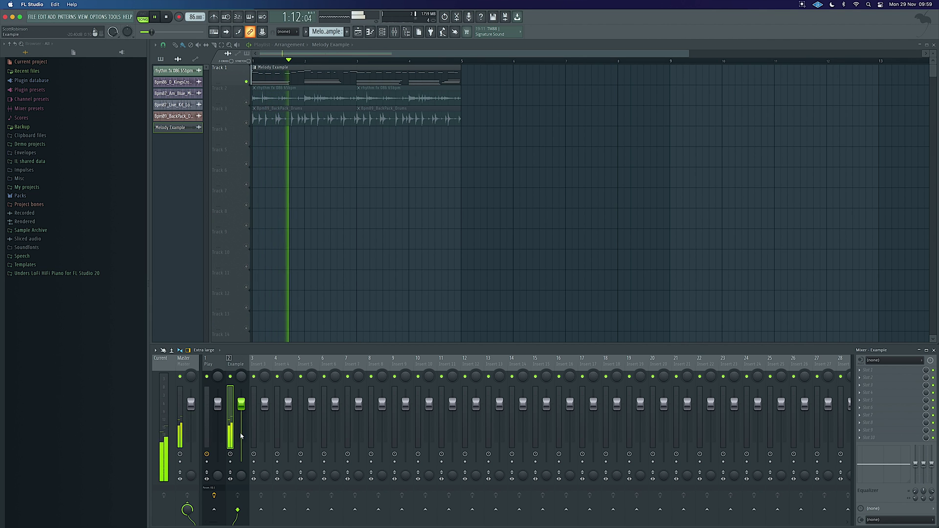
key("space")
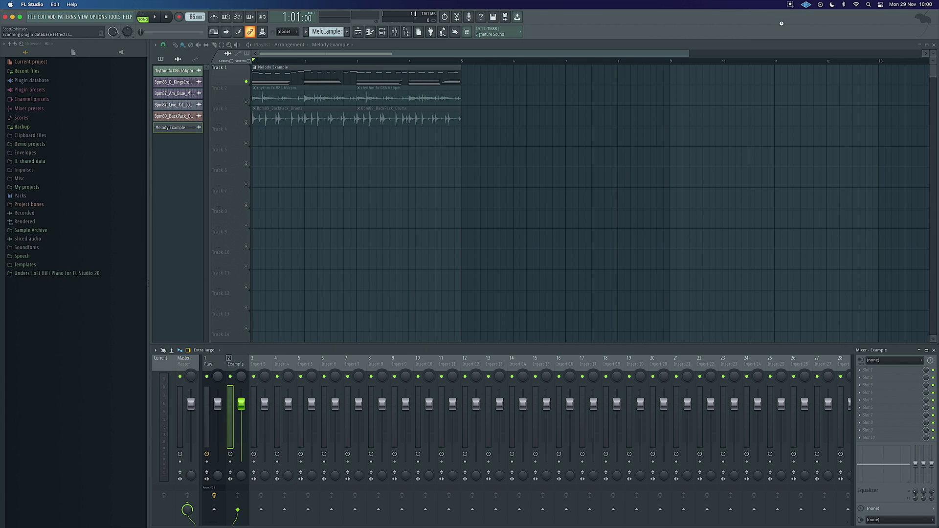
Step: Load Fruity Limiter on the Example insert via 'lim' and raise its GAIN knob in three steps
key("F8")
type("lim")
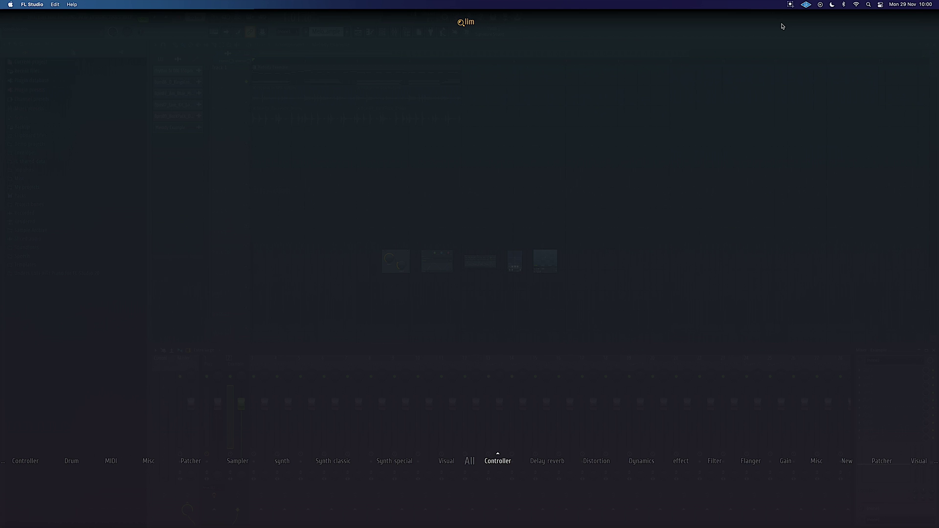
key("Return")
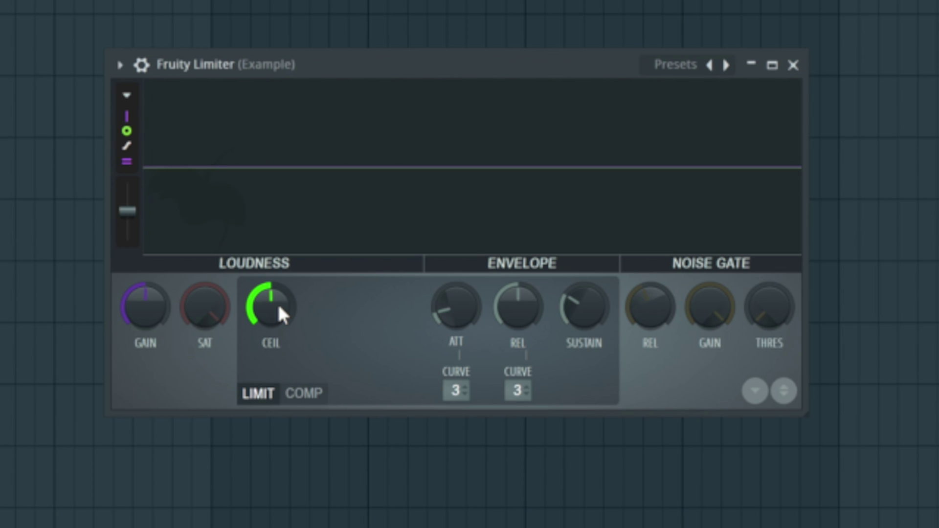
left_click_drag(160, 318, 160, 303)
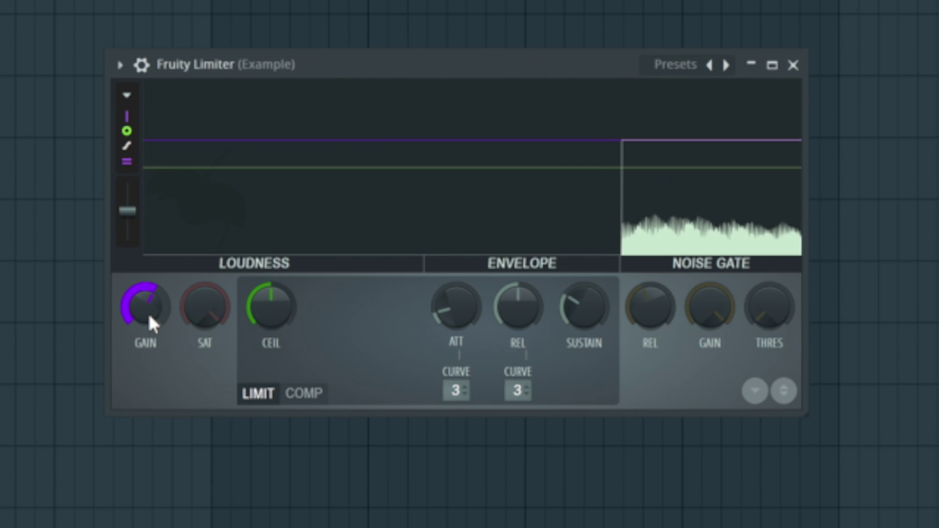
left_click_drag(148, 312, 148, 296)
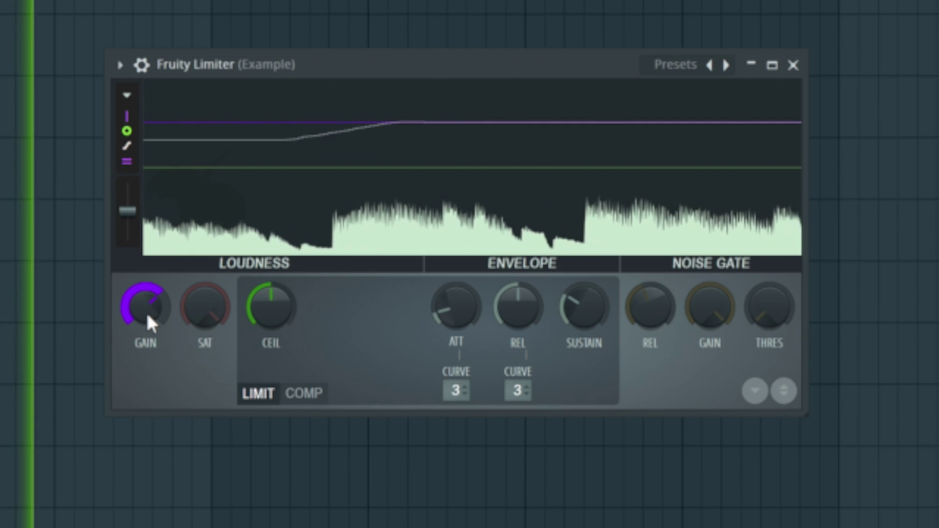
left_click_drag(147, 315, 147, 304)
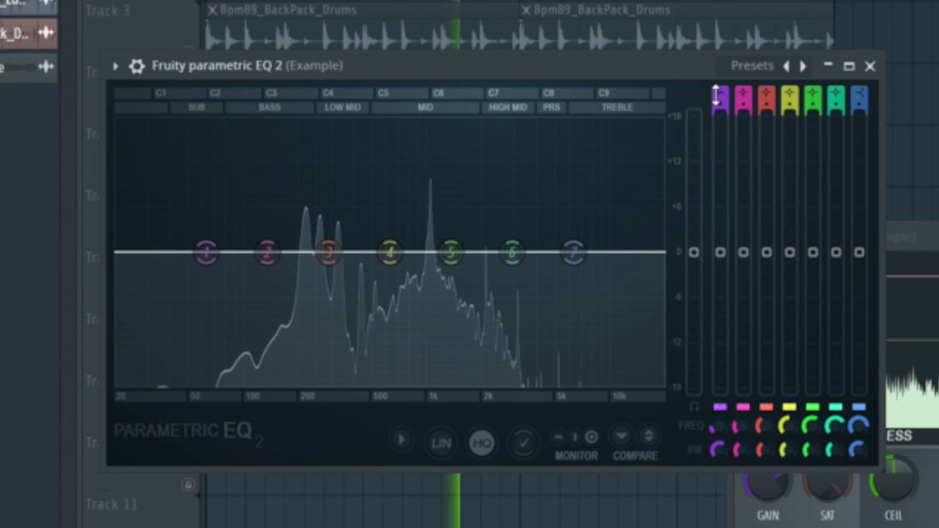
Step: Make EQ band 1 a steep high-pass and lower its bandwidth from 61% to 52%
left_click(720, 98)
left_click(720, 98)
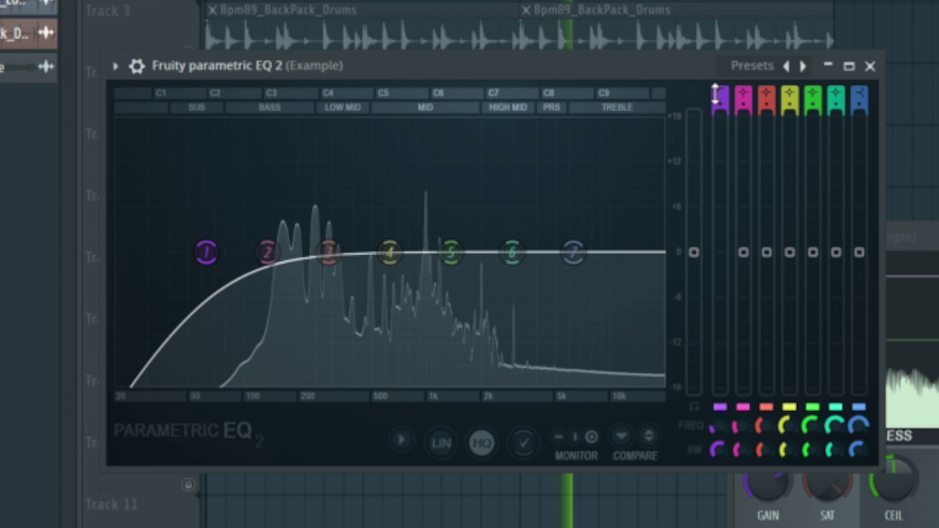
mouse_move(719, 449)
left_mouse_down()
mouse_move(717, 437)
mouse_move(723, 456)
left_mouse_up()
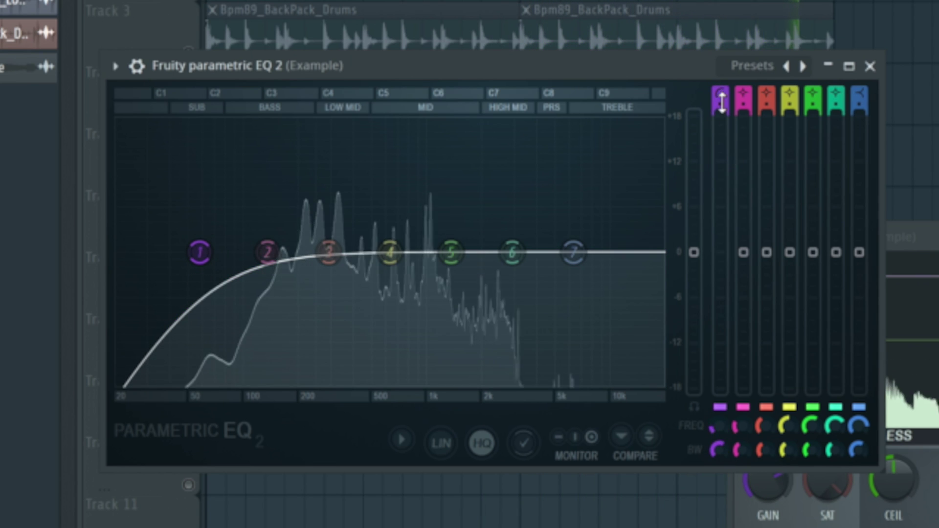
left_click(721, 99)
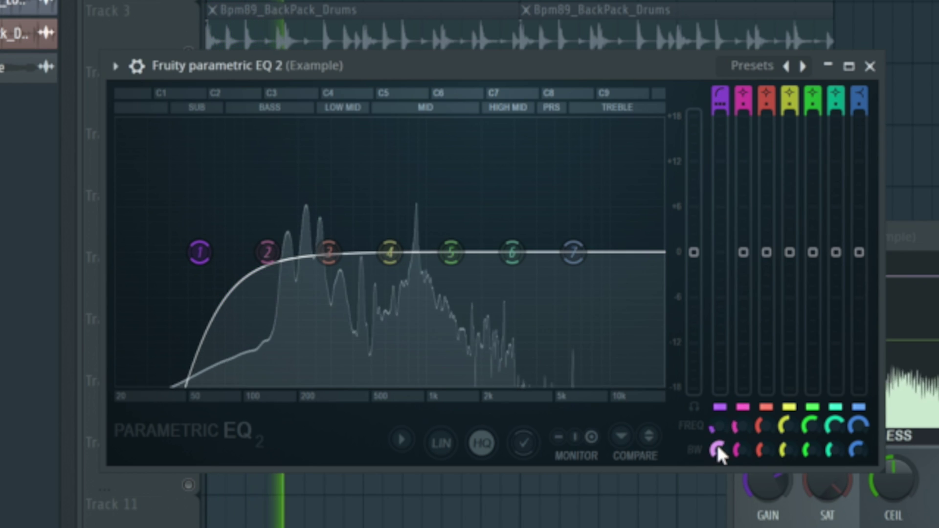
mouse_move(718, 448)
left_mouse_down()
mouse_move(717, 460)
mouse_move(713, 438)
left_mouse_up()
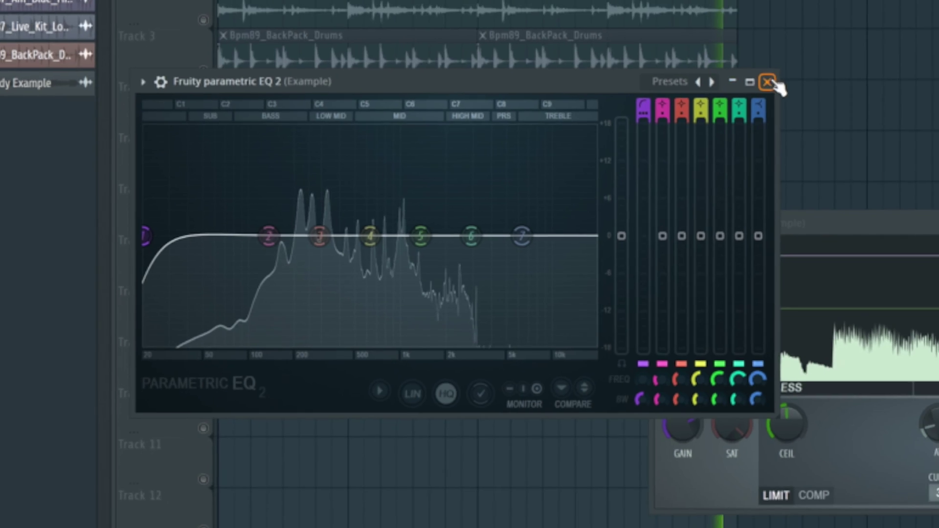
Step: Close the EQ and limiter, stop playback, and rename the pattern to Melody
left_click(871, 65)
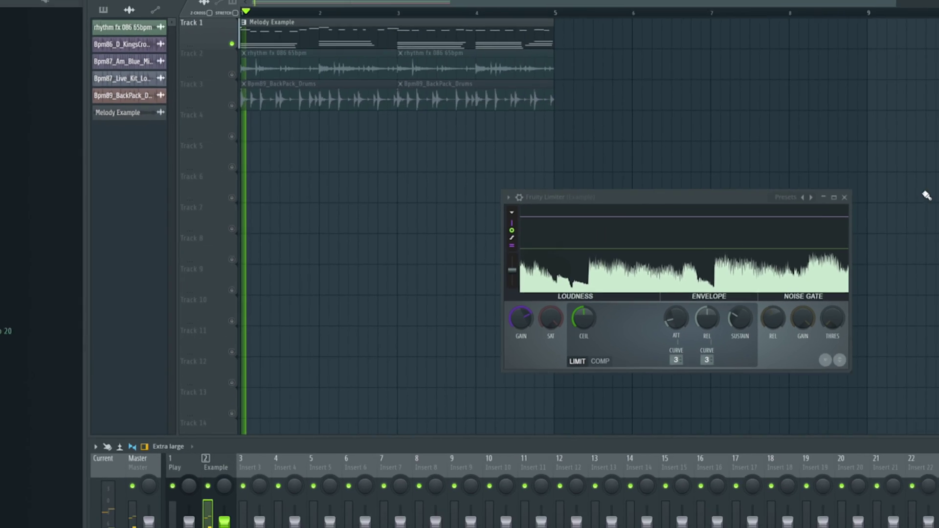
left_click(938, 176)
key("space")
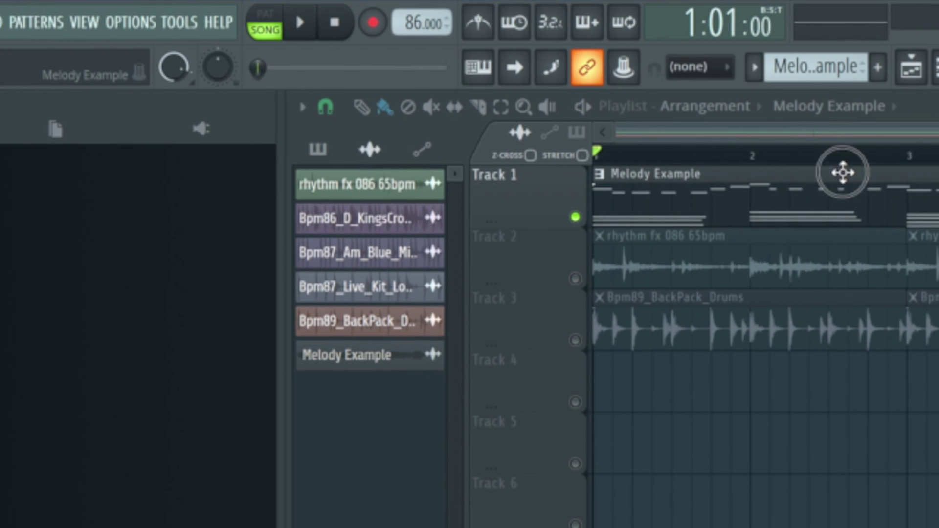
left_click(843, 172)
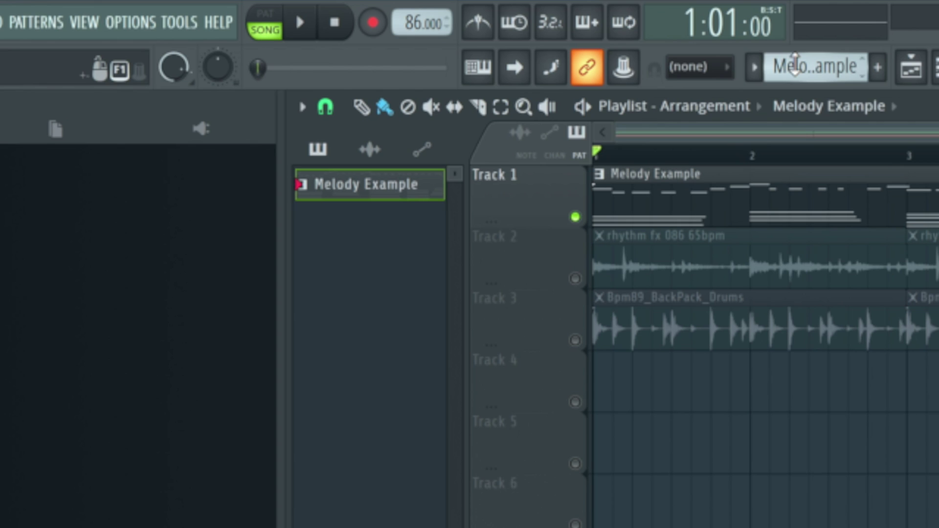
key("F2")
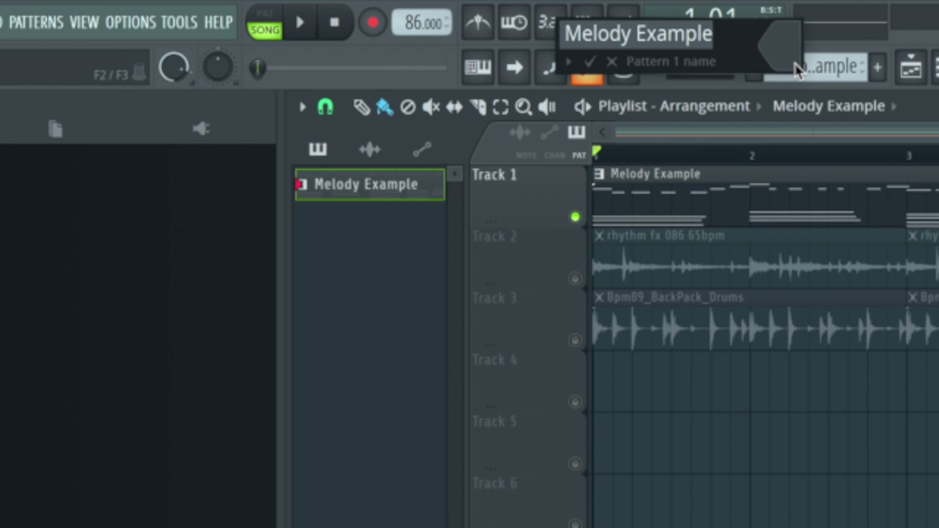
key("Return")
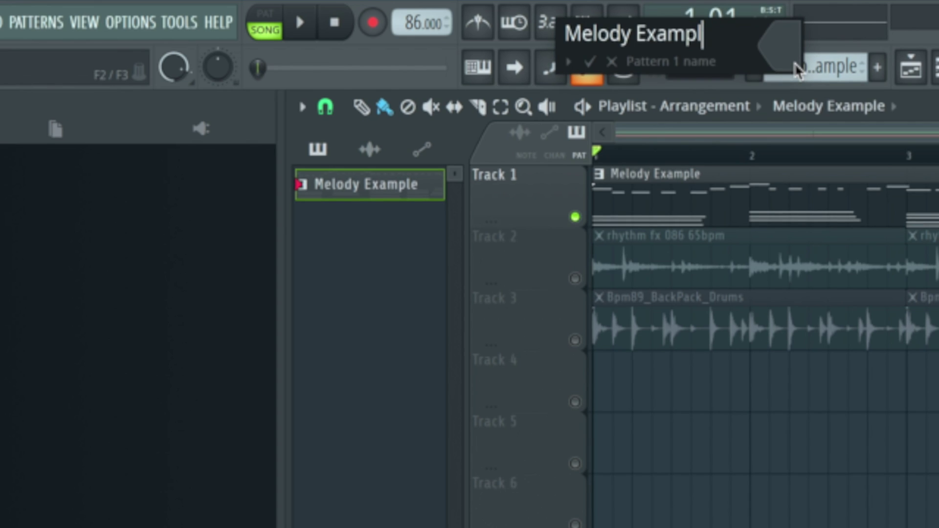
key("Return")
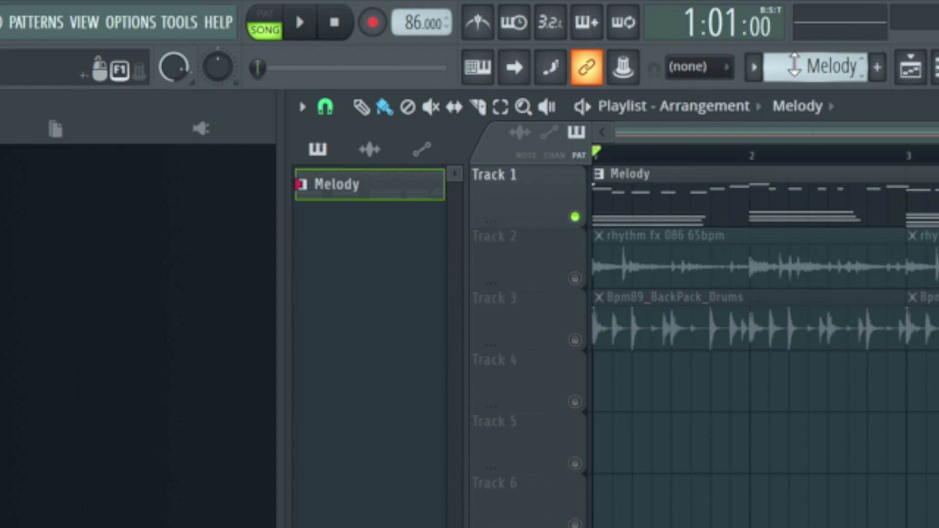
Step: Quick-render the Melody pattern as audio and place the clip on Track 5 at bar 5
left_click(43, 29)
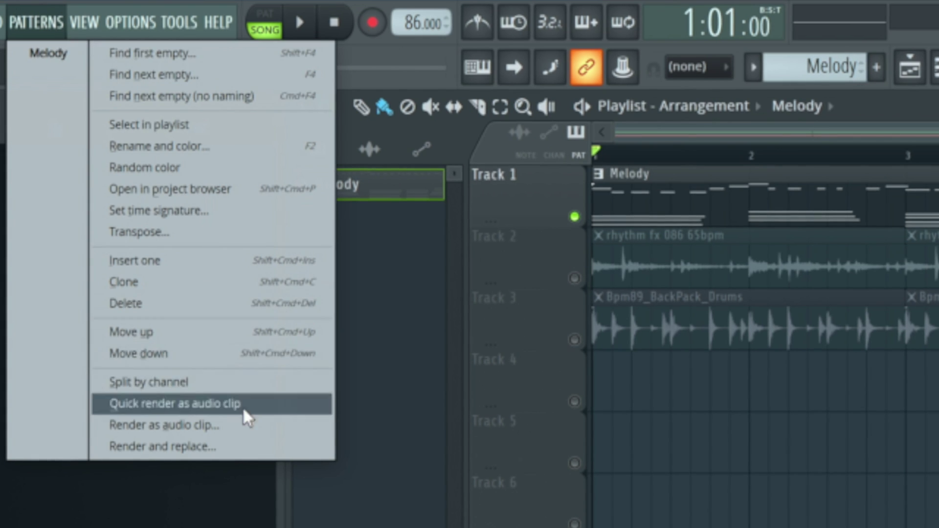
left_click(189, 410)
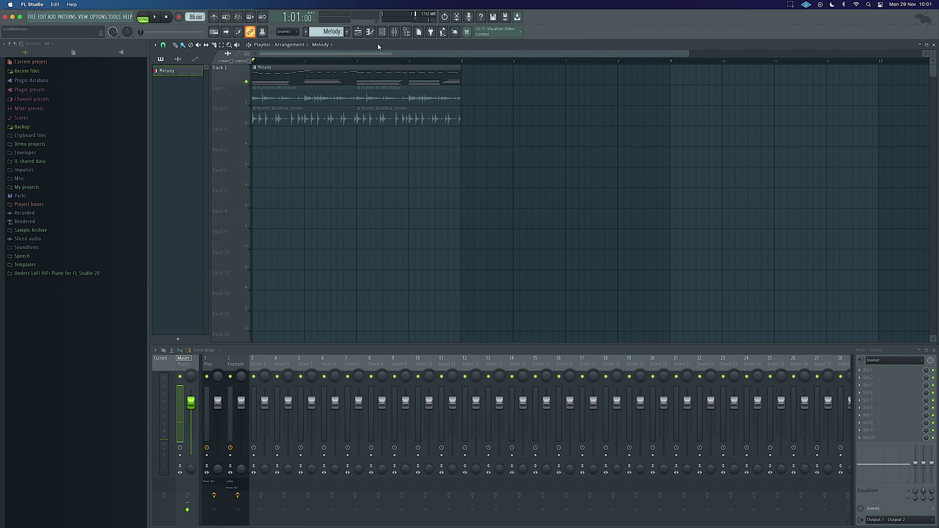
left_click(384, 33)
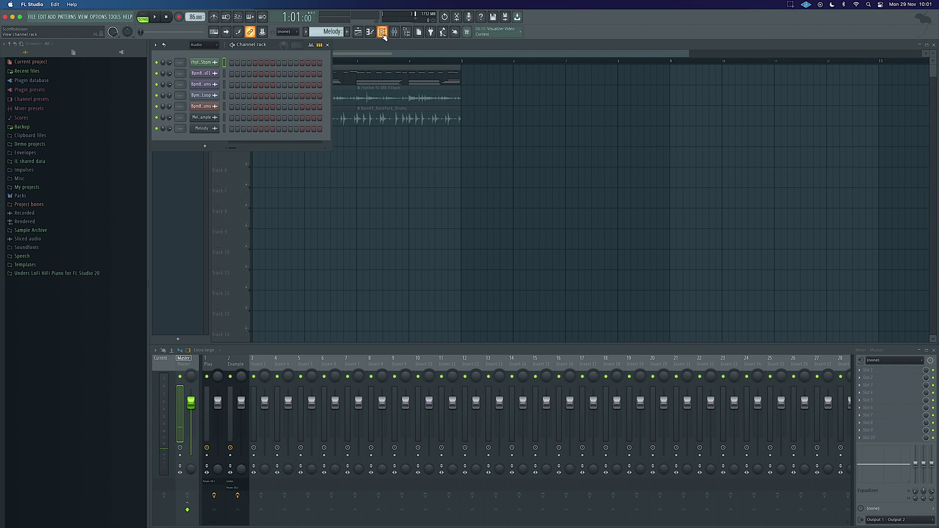
left_click(201, 129)
left_click_drag(245, 240, 463, 167)
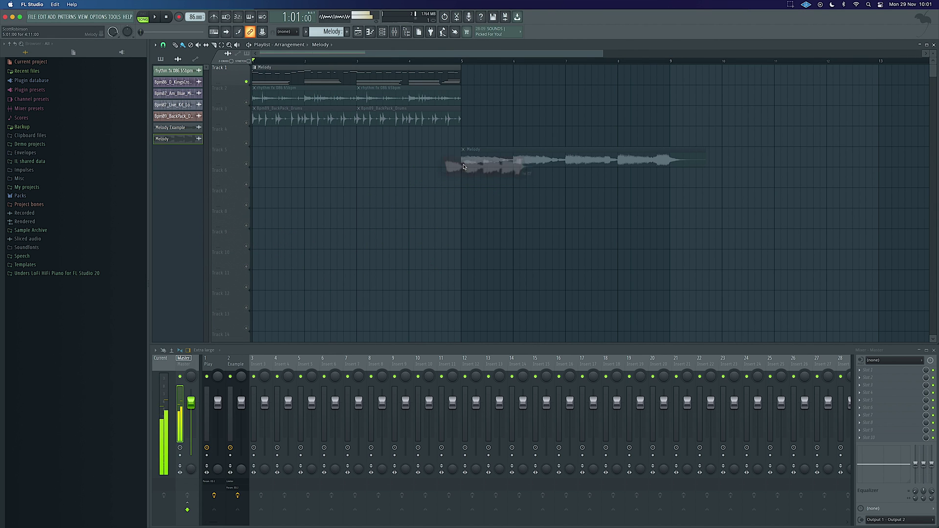
left_click(249, 166)
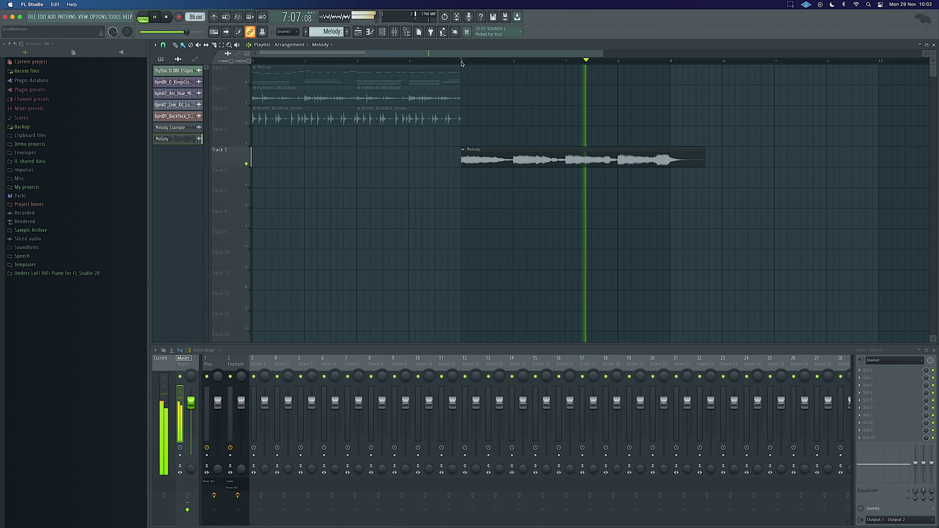
Step: Audition the Melody clip and add a duplicate copy directly after it on Track 5
key("space")
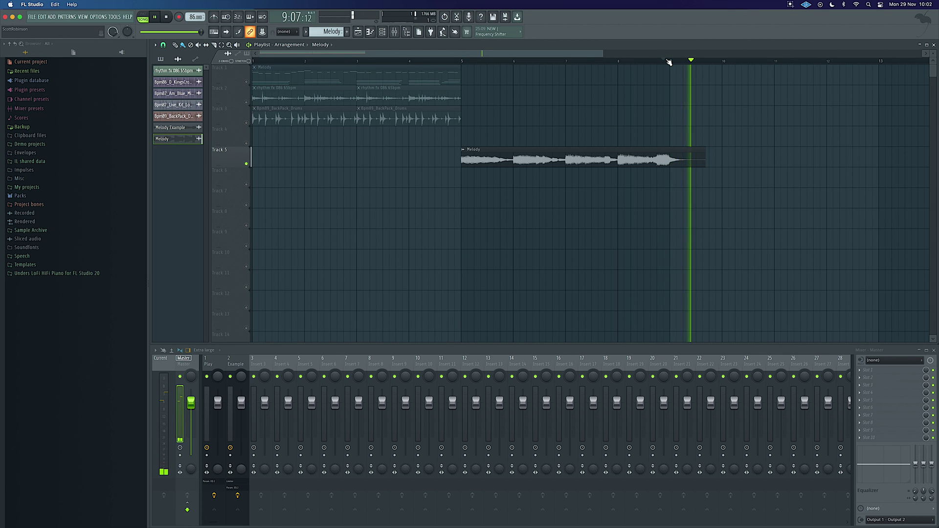
key("space")
key("space")
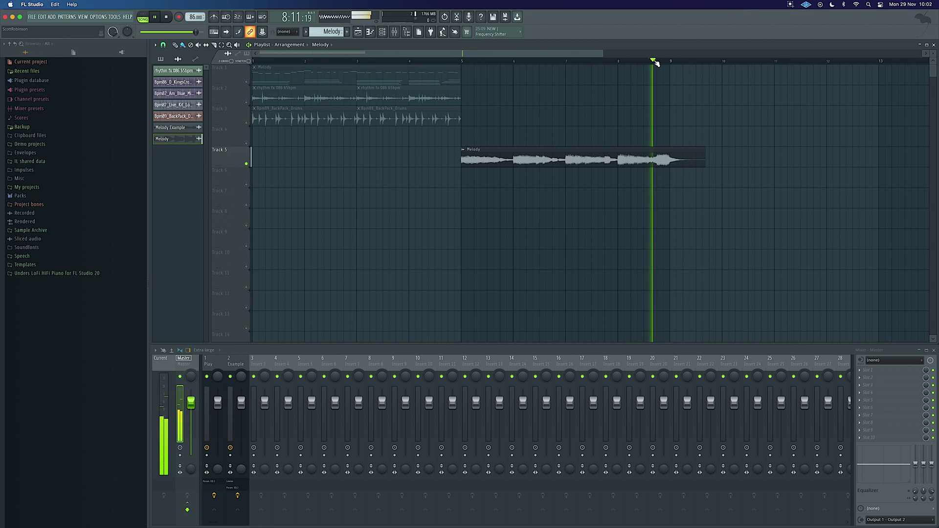
key("space")
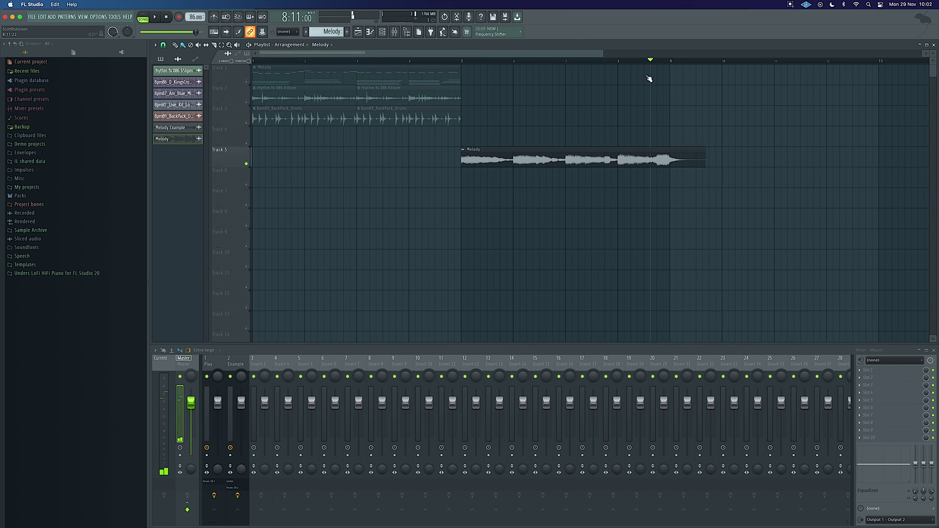
mouse_move(530, 148)
left_mouse_down()
mouse_move(786, 147)
mouse_move(524, 149)
left_mouse_up()
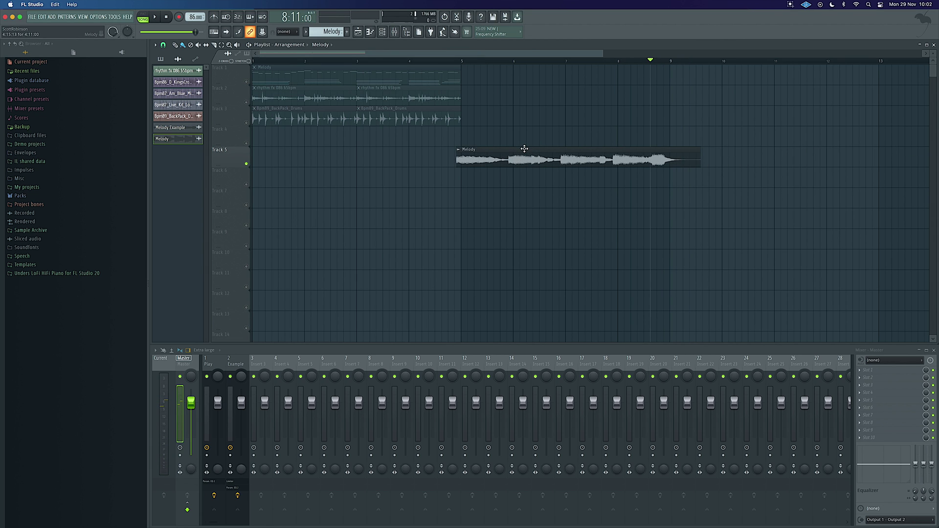
left_click_drag(524, 148, 744, 153)
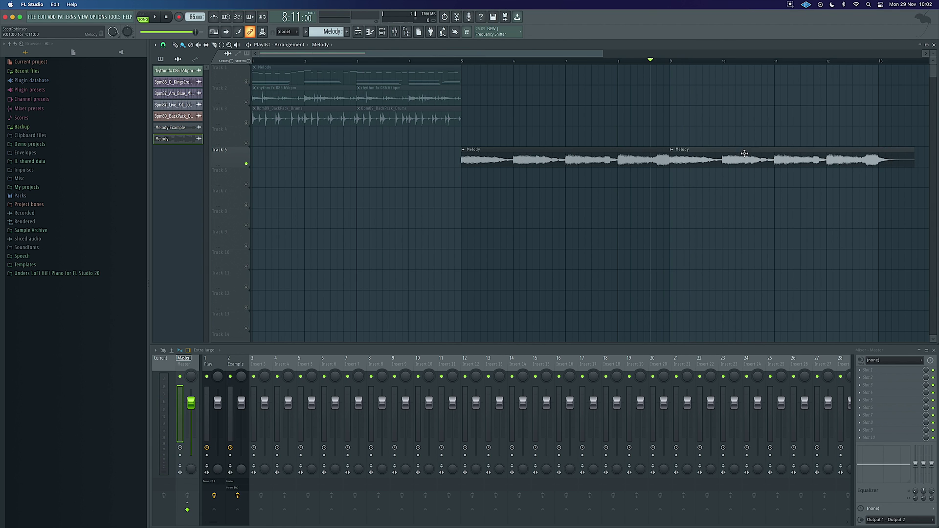
left_click(657, 62)
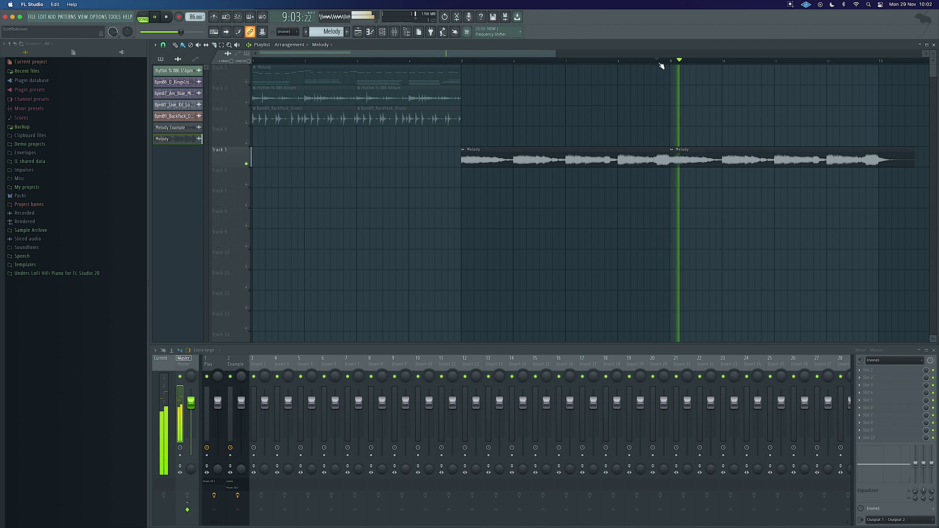
key("space")
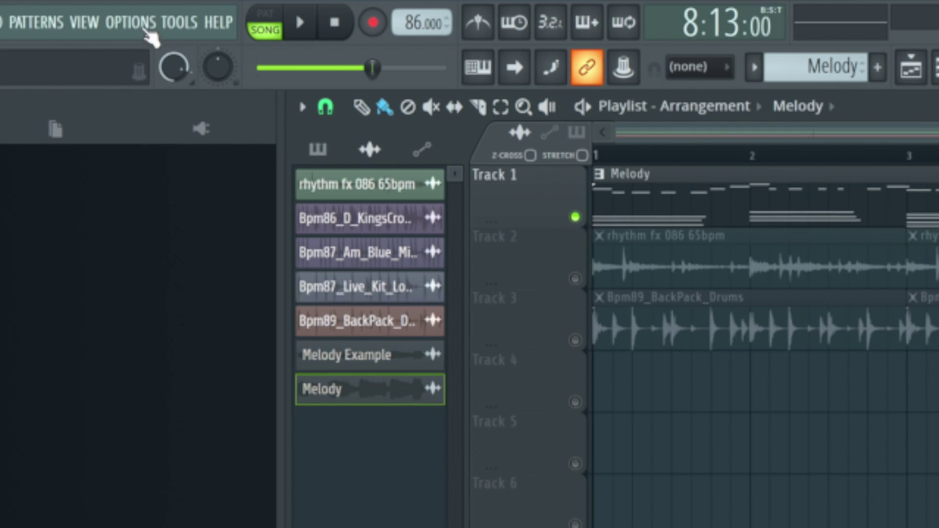
Step: Open the render settings for the Melody pattern from the Patterns menu
left_click(51, 23)
mouse_move(130, 22)
mouse_move(36, 22)
mouse_move(49, 53)
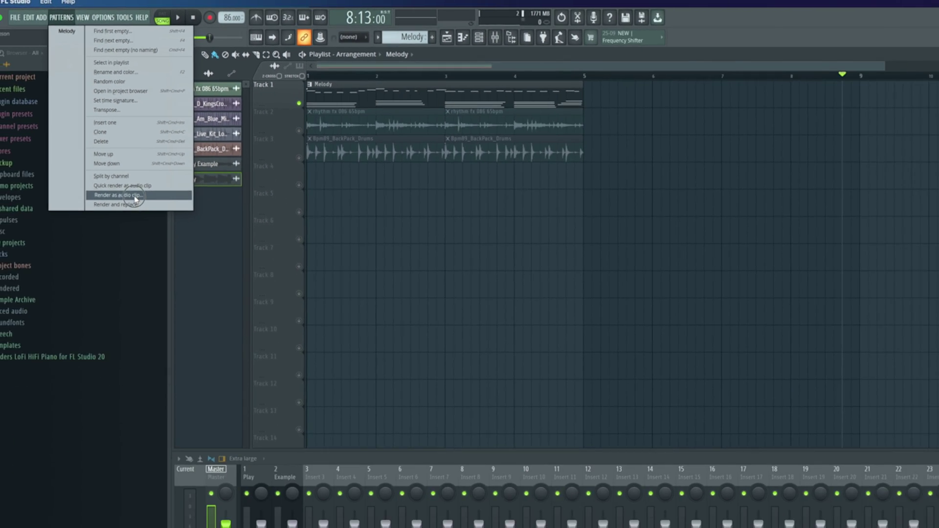
left_click(171, 422)
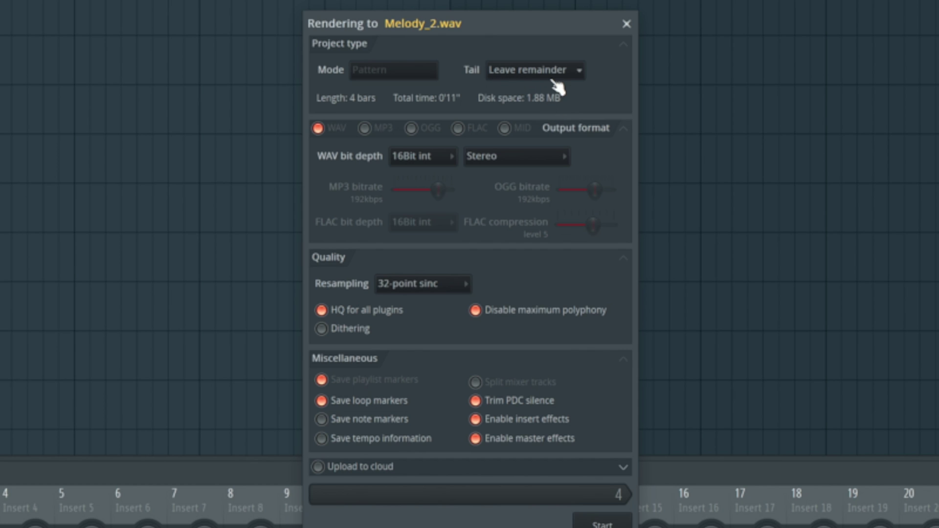
Step: Set the tail mode to wrap remainder and the WAV bit depth to 24Bit int
left_click(550, 76)
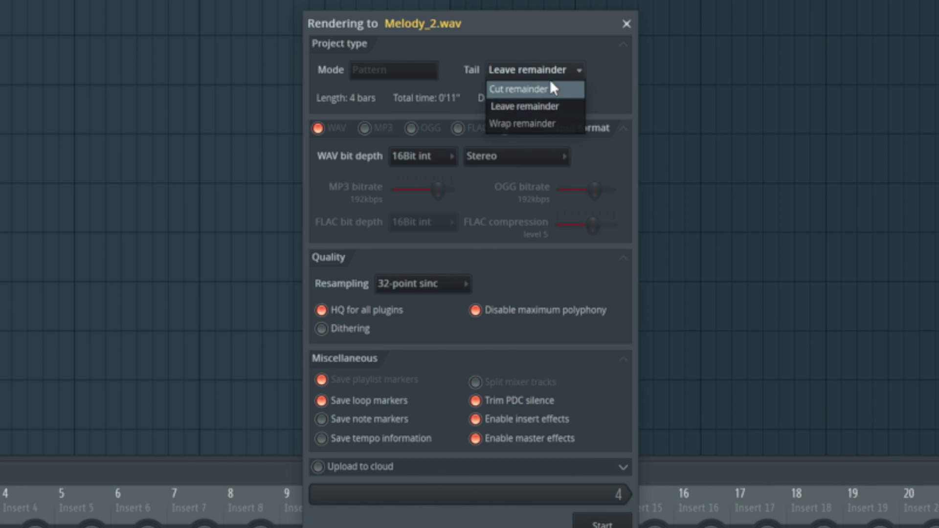
left_click(546, 121)
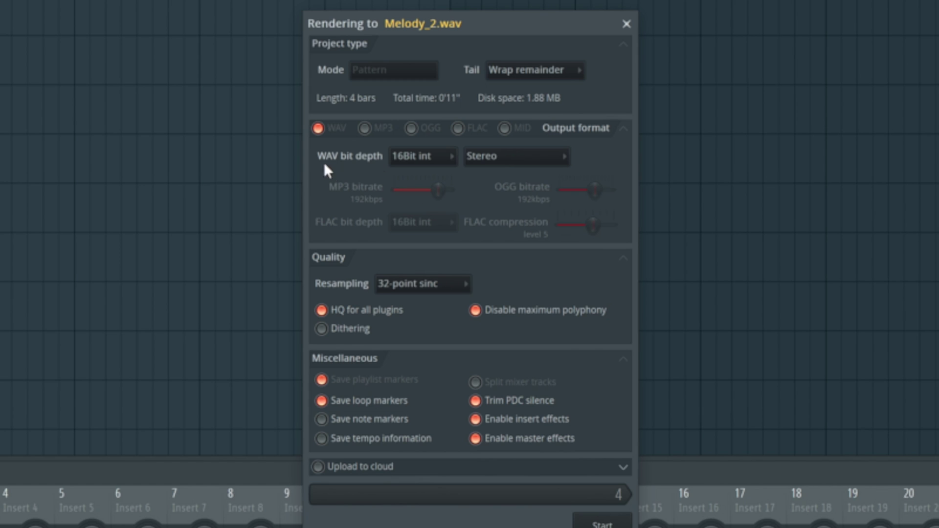
left_click(424, 159)
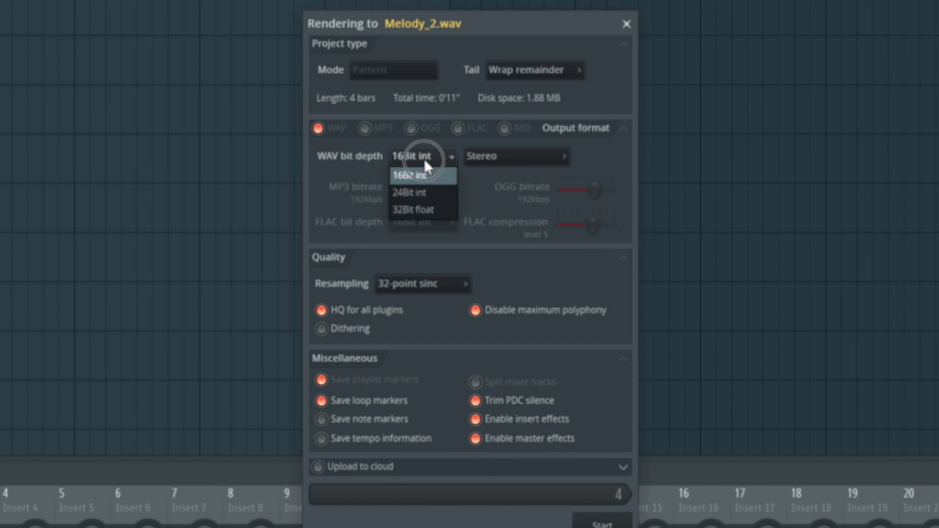
left_click(423, 192)
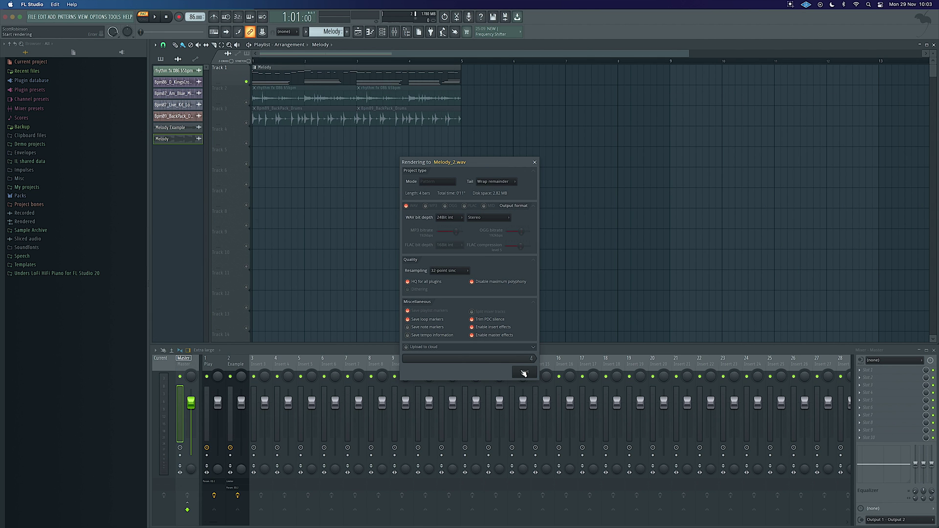
Step: Start the Melody_2.wav render and let it finish
left_click(523, 373)
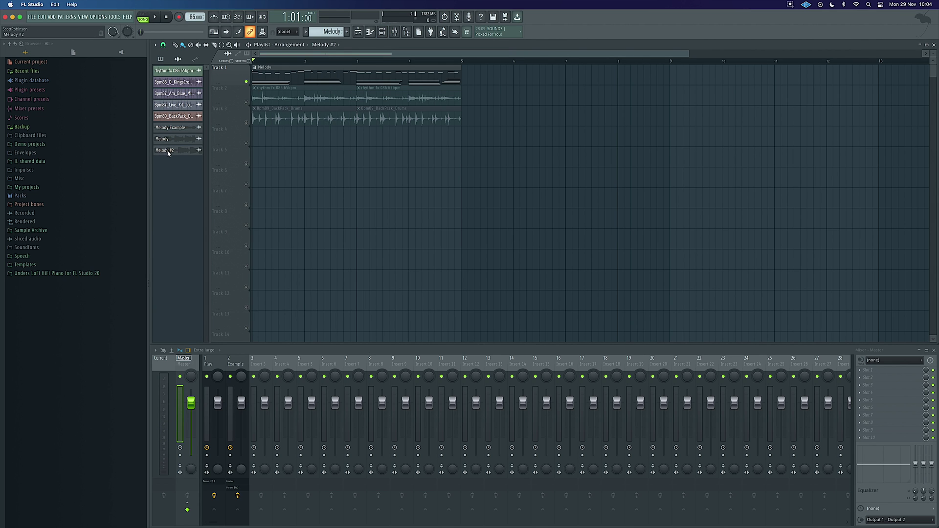
Step: Place Melody #2 on Track 5 at bar 5 and loop-play the region after bar 9
left_click_drag(159, 153, 462, 157)
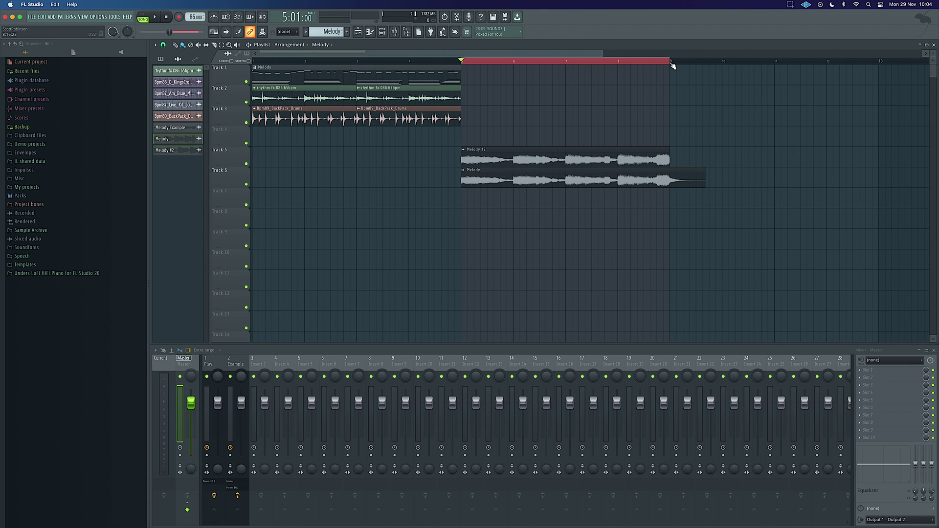
left_click_drag(670, 63, 709, 65)
left_click_drag(466, 63, 674, 62)
key("space")
key("space")
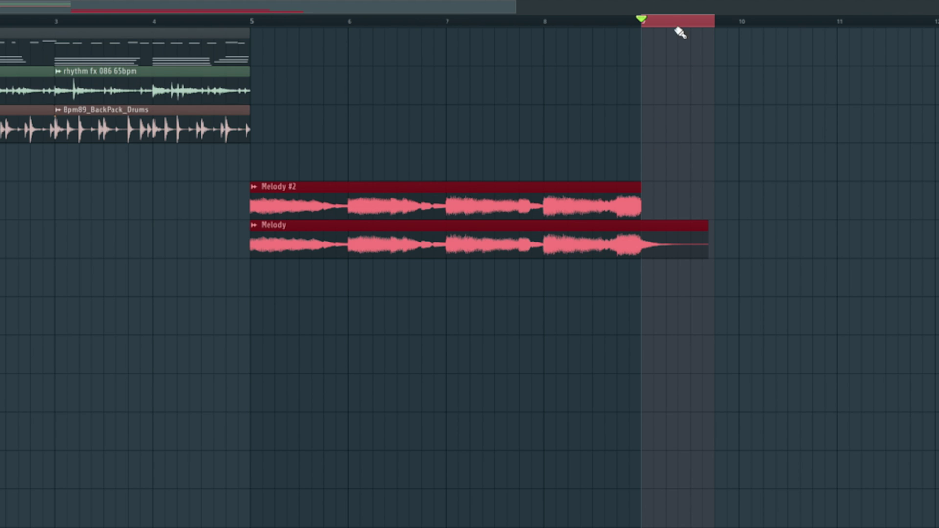
mouse_move(641, 22)
left_mouse_down()
mouse_move(671, 21)
mouse_move(645, 22)
left_mouse_up()
Step: Copy the Melody clip to bar 9, clear the loop region, and set the playhead before bar 9
left_click(663, 269)
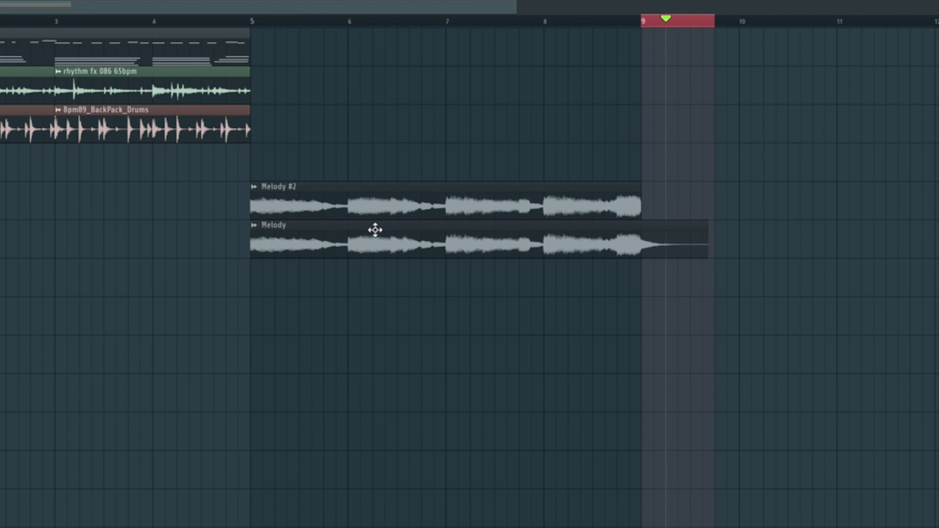
left_click_drag(375, 231, 759, 241)
left_click(663, 22)
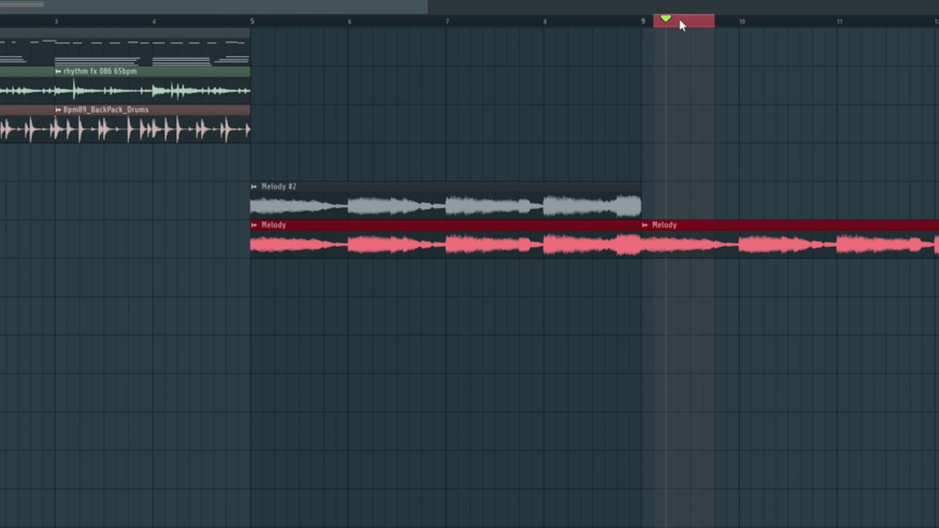
left_click(629, 22)
left_click(274, 206)
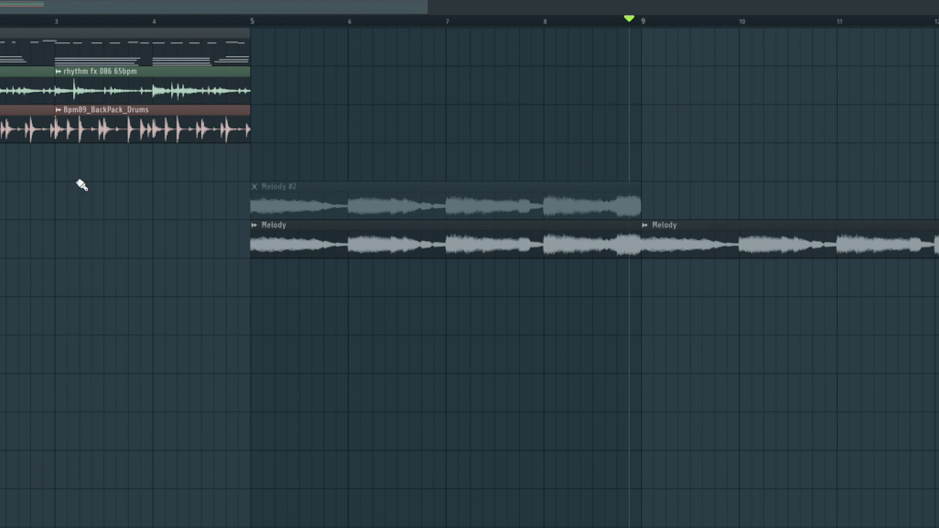
Step: Mute Melody #2, compare the tails, delete the bar-9 copy, and return to bar 5
left_click(613, 21)
key("space")
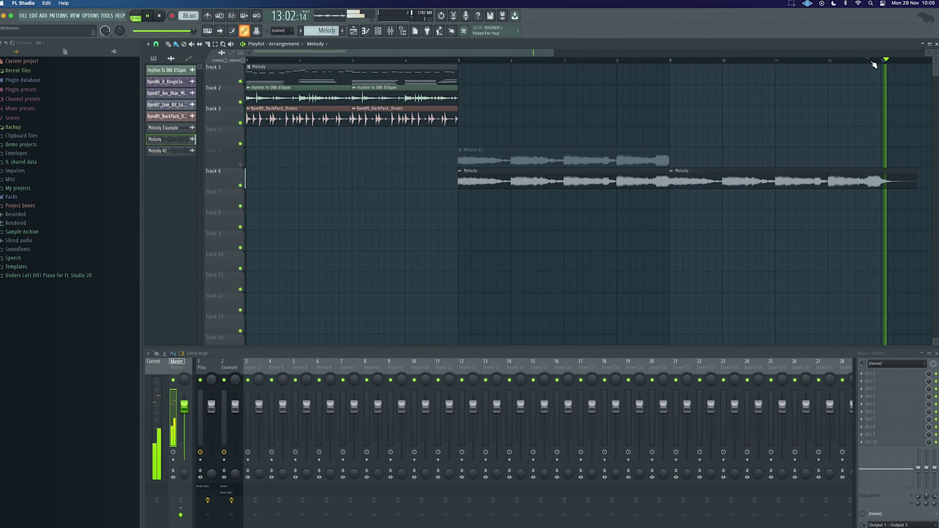
key("space")
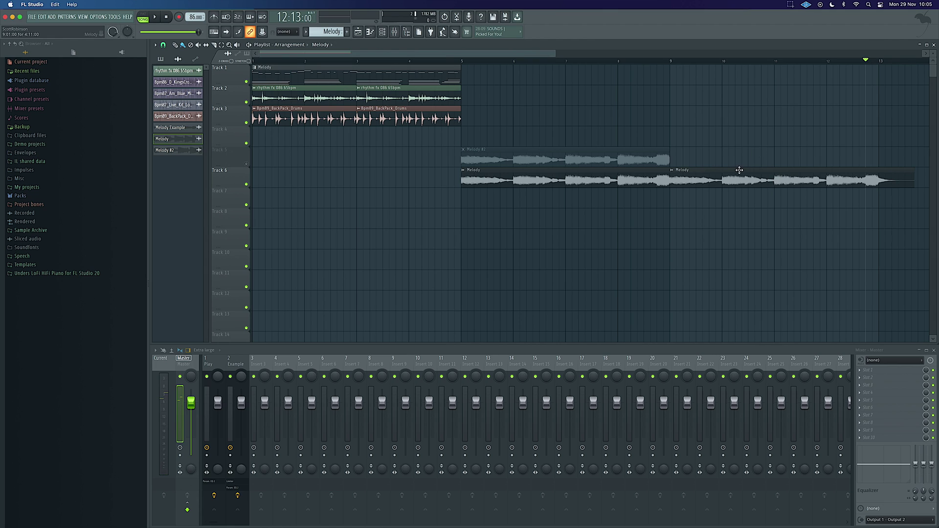
right_click(759, 170)
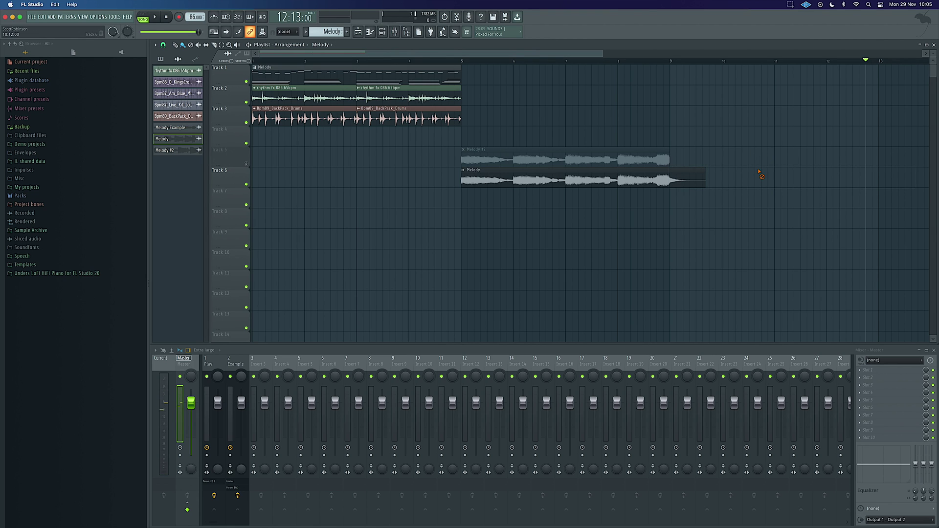
left_click(460, 60)
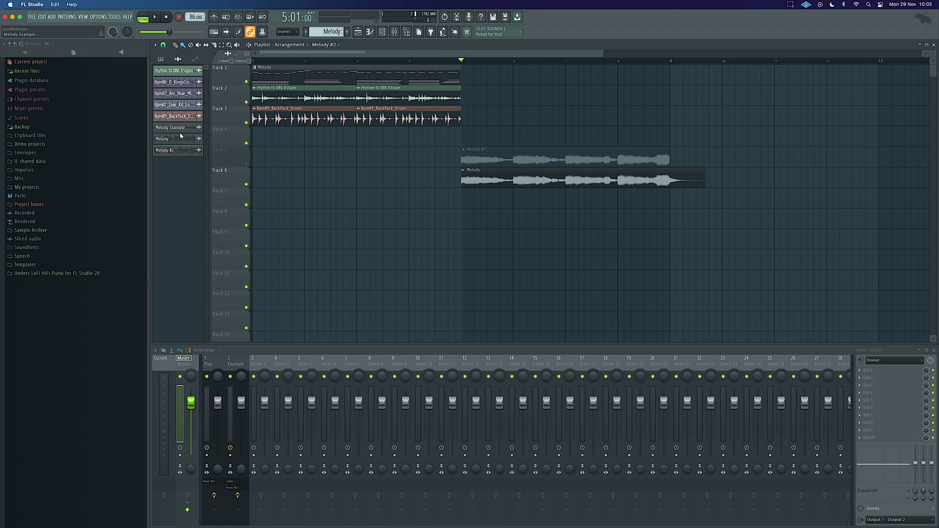
left_click(177, 150)
Step: Save the Melody clip's sample to the Desktop as Rhode_86BPM_FMaj.wav
right_click(179, 151)
mouse_move(562, 177)
left_mouse_down()
mouse_move(643, 181)
mouse_move(562, 177)
mouse_move(625, 172)
mouse_move(593, 172)
left_mouse_up()
double_click(547, 177)
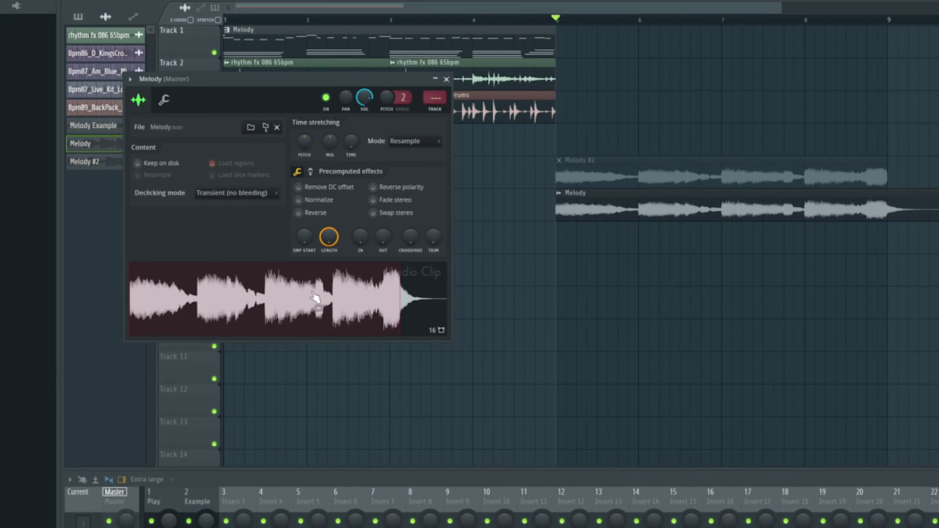
right_click(316, 296)
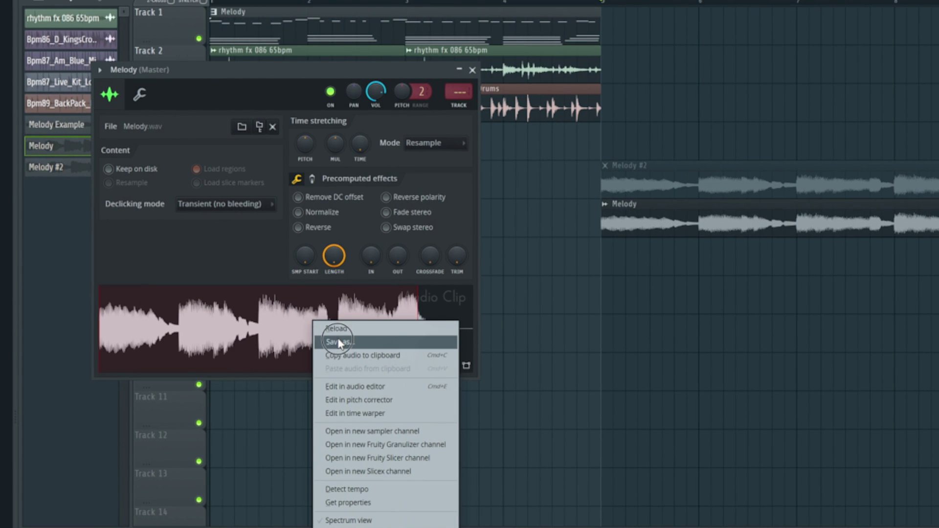
left_click(334, 310)
left_click(338, 343)
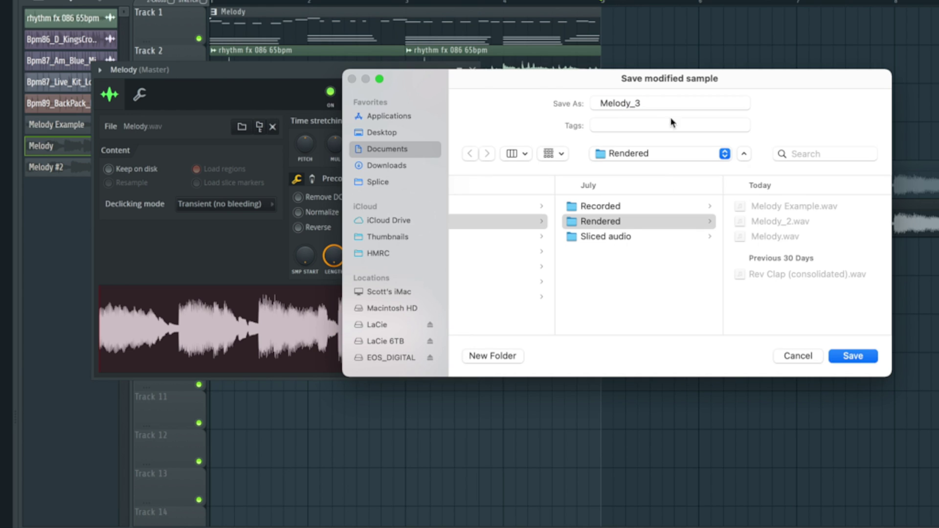
type("Rhode_86BPM_FMaj")
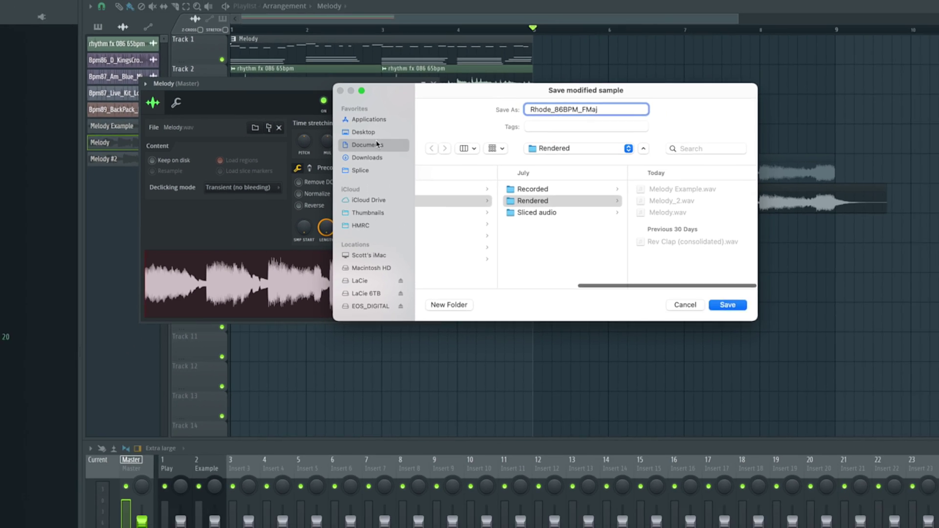
key("super+shift+d")
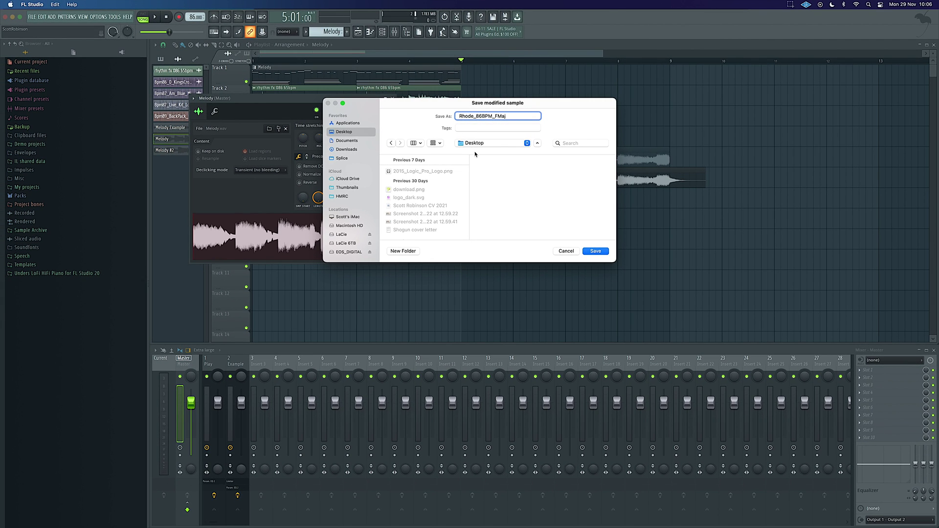
left_click(596, 251)
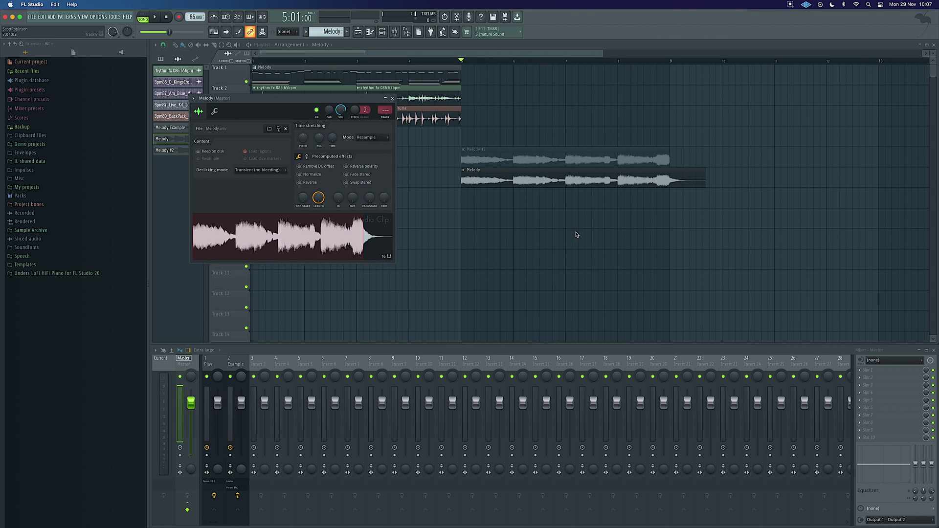
Step: Drag Rhode_86BPM_FMaj.wav from the Finder Desktop folder into the playlist
left_click(171, 510)
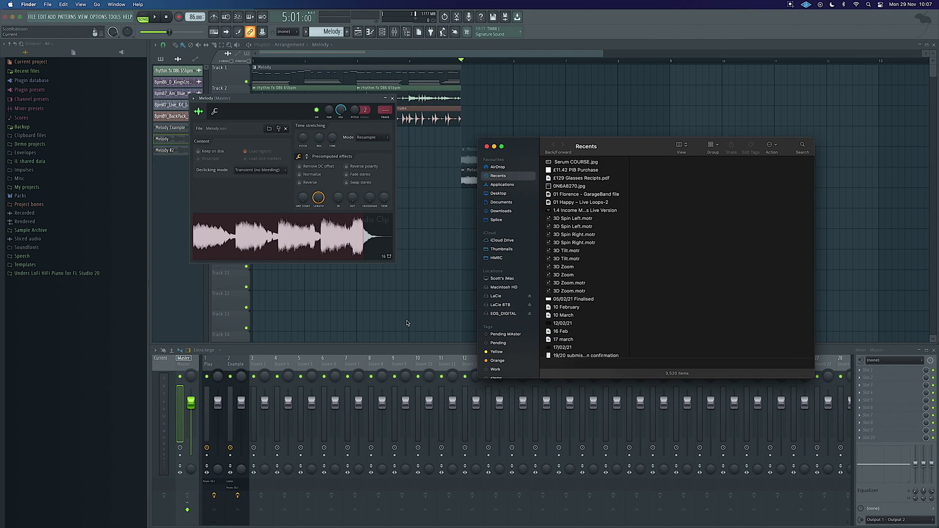
key("super+shift+d")
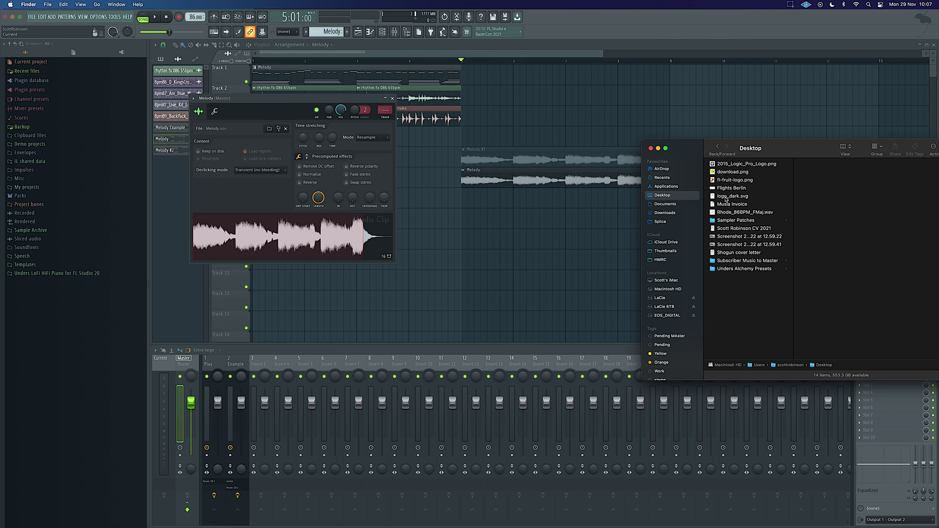
left_click_drag(745, 212, 466, 219)
Step: Play the arrangement with the new Rhode_86BPM_FMaj clip on Track 8
key("space")
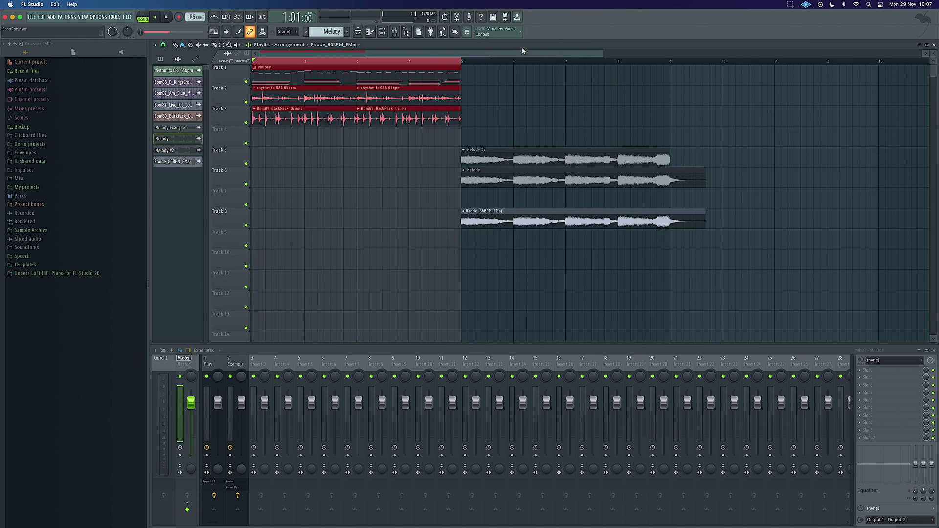